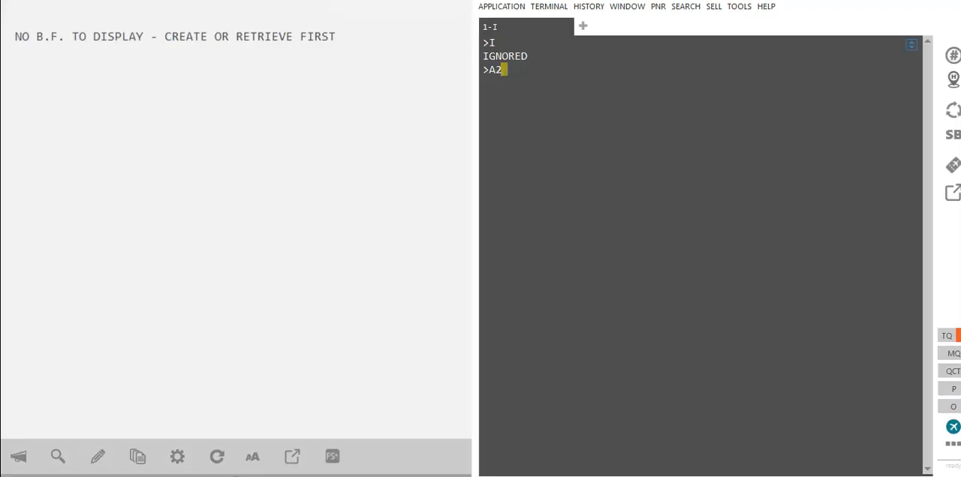
Step: Display Ethiopian Airlines (ET) availability from ABV to ADD on 29DEC with the entry A29DECABVADD*ET
type("9DECABVADD")
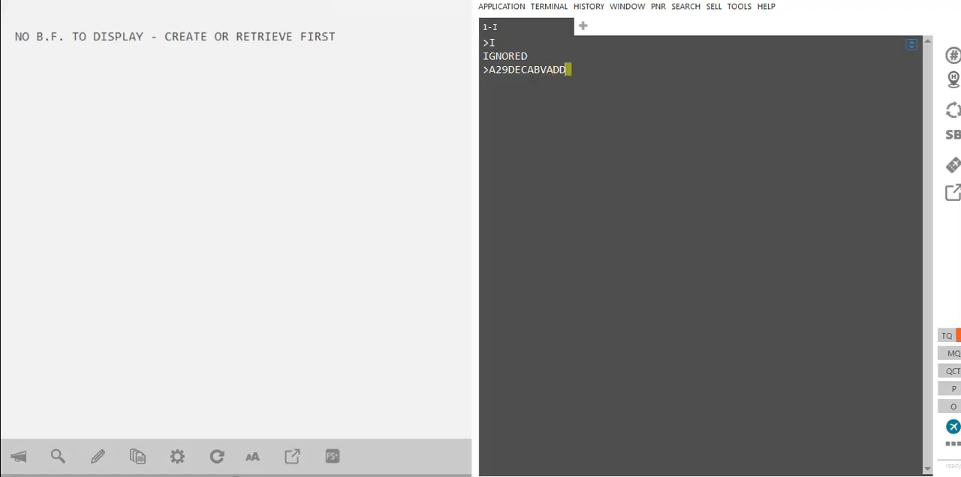
type("*ET")
key("Return")
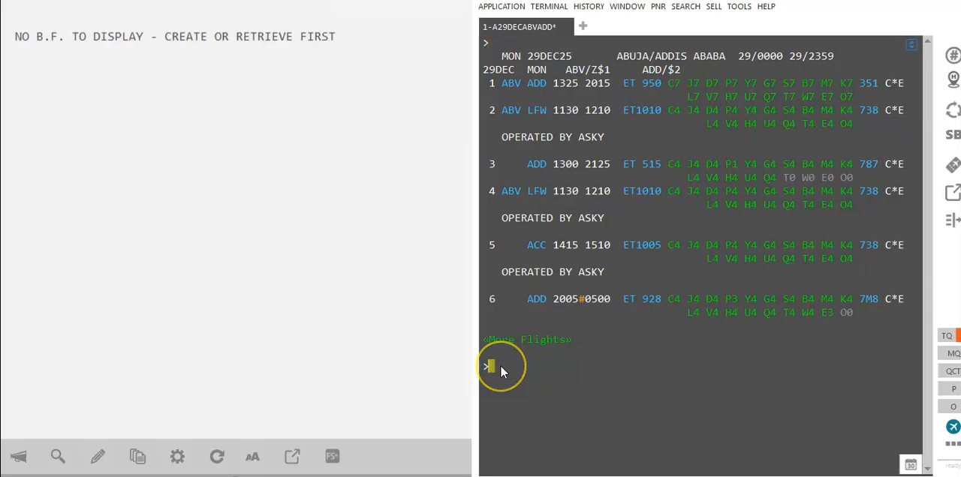
Step: Sell one Y-class seat on line 1 of the ABV–ADD availability with N1Y1
type("Y1")
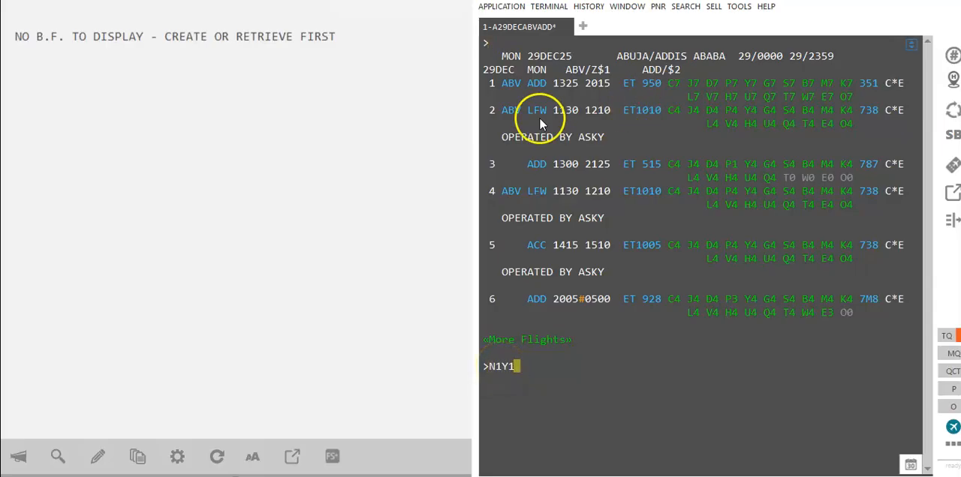
type("*")
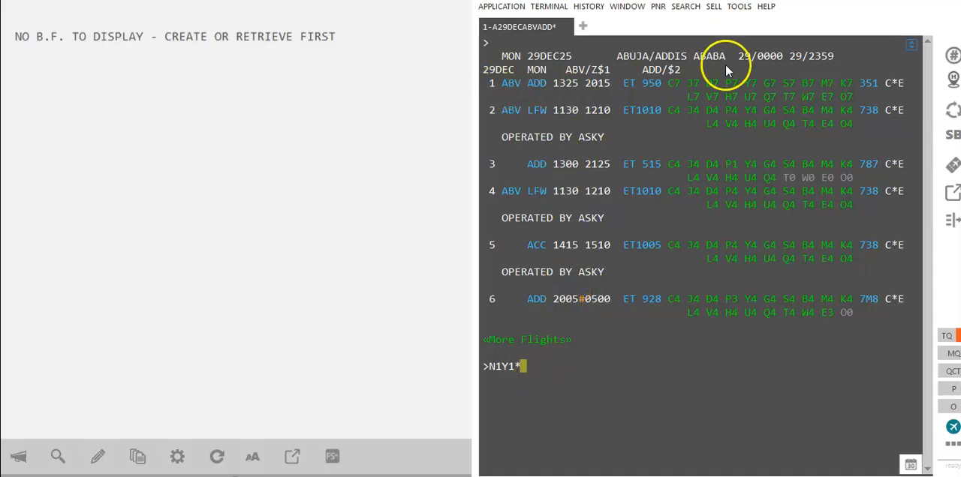
key("BackSpace")
key("Return")
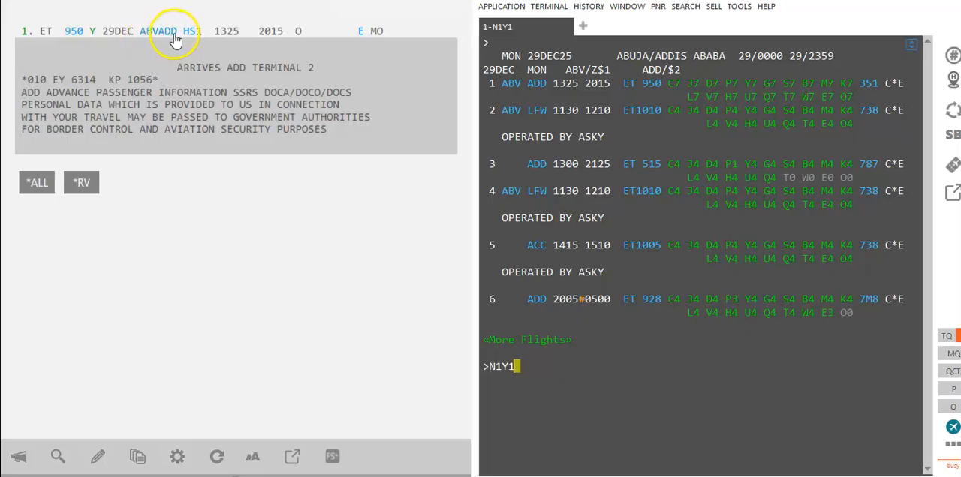
mouse_move(198, 39)
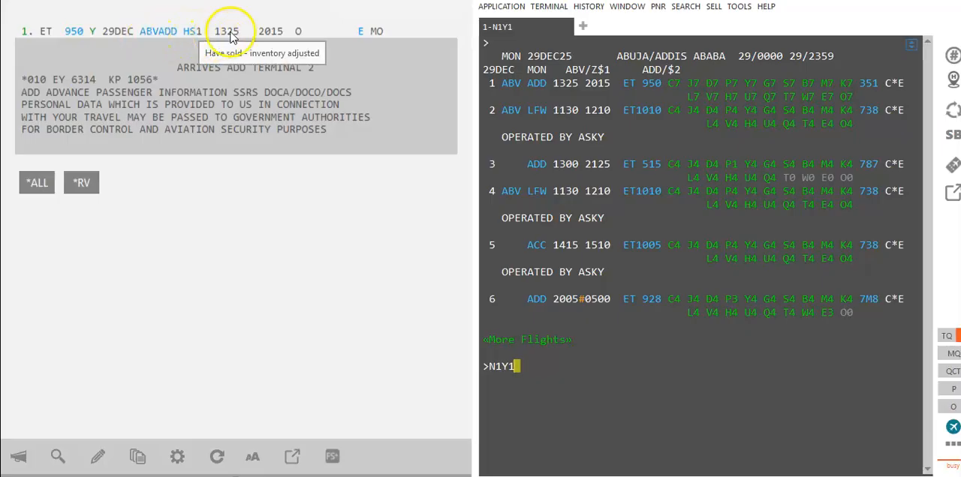
Step: Display ET availability for the return from ADD to ABV on 20FEB with the entry A20FEBADDABV*ET
key("BackSpace")
key("BackSpace")
key("BackSpace")
key("BackSpace")
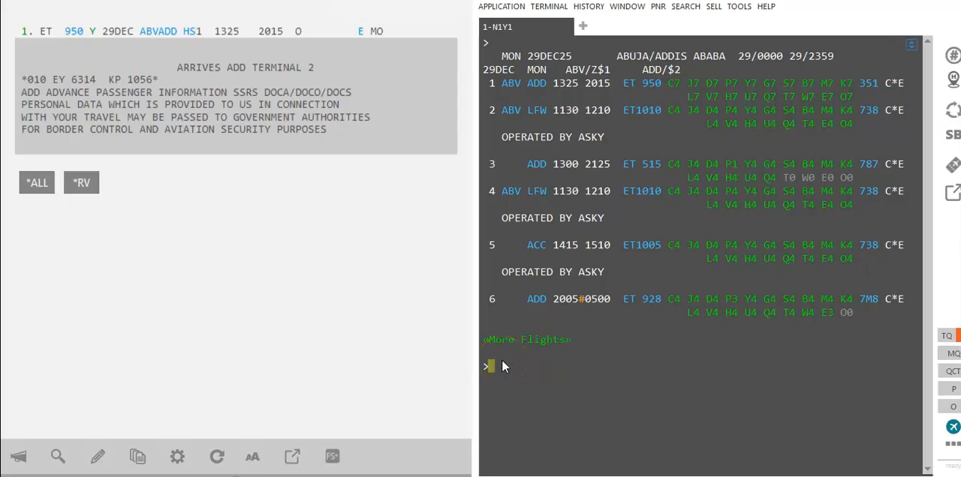
type("A")
type("20FEB")
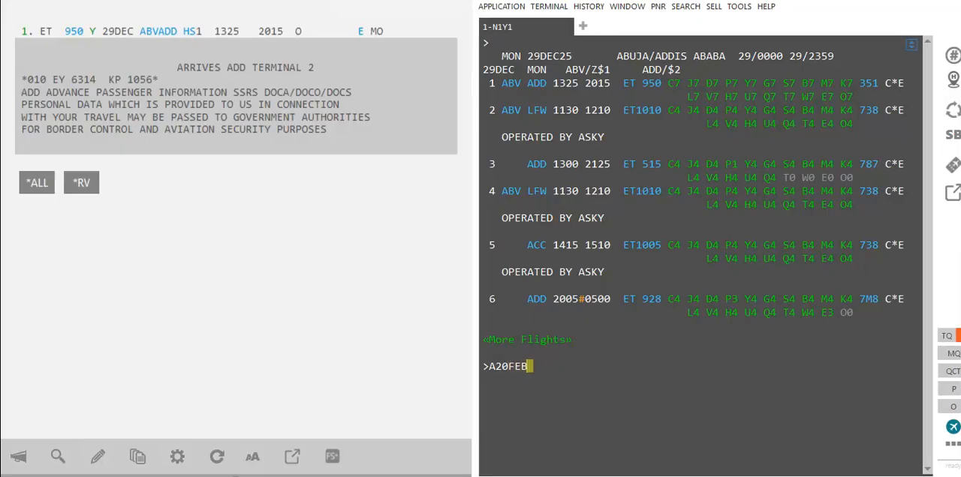
type("ADDABV*")
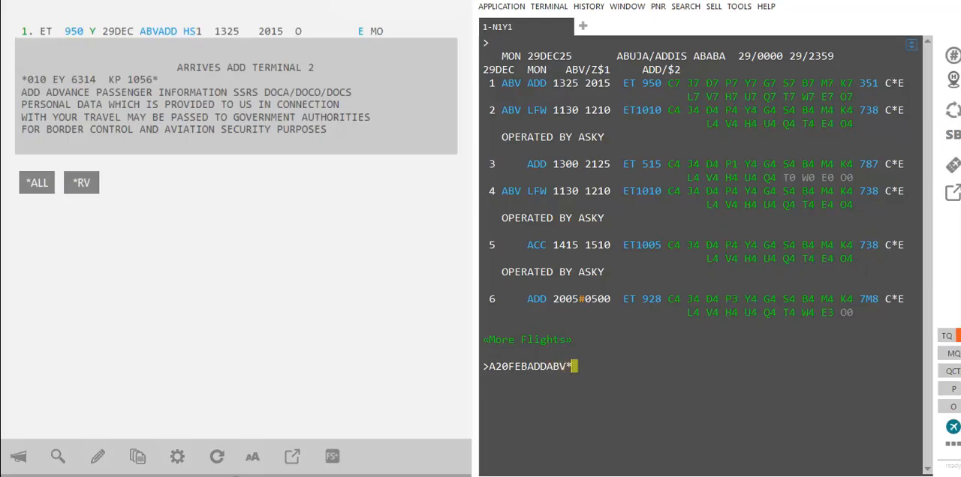
type("ET")
key("Return")
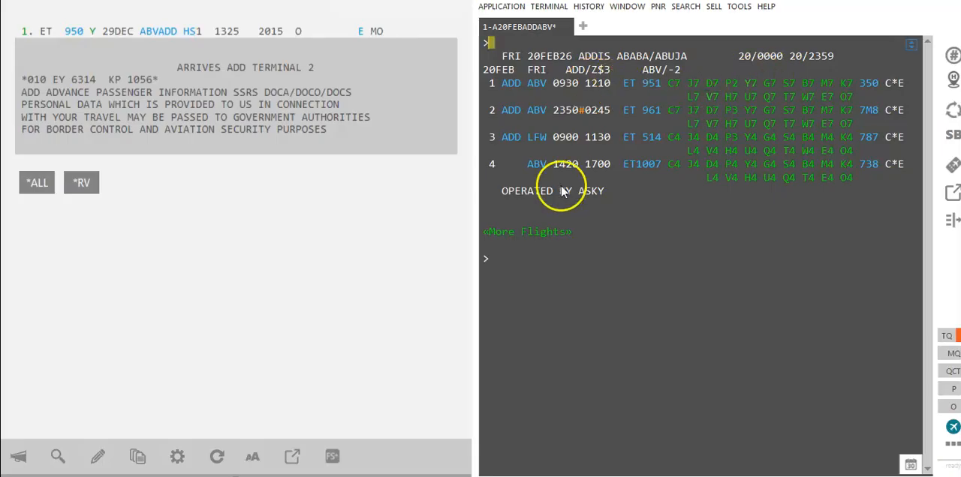
Step: Sell one Y-class seat on line 1 of the ADD–ABV availability with N1Y1 and check the two booked segments
type("N1")
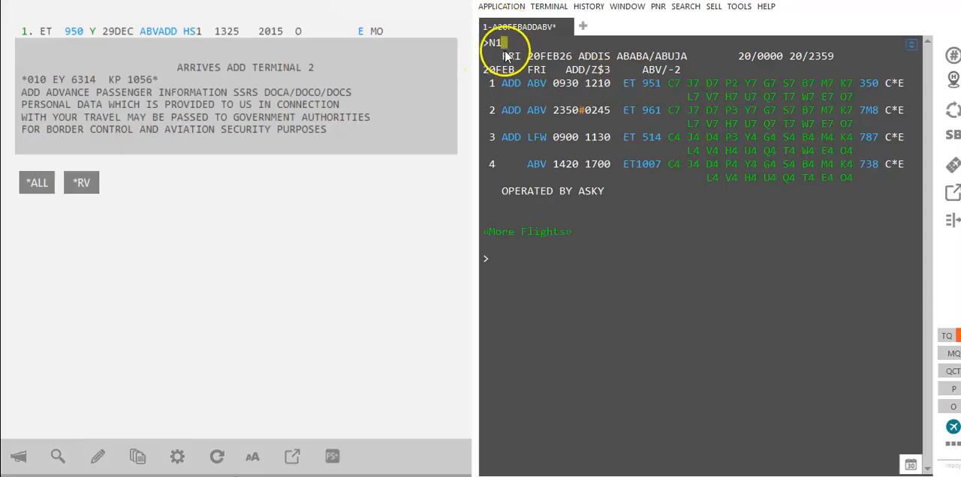
type("Y1")
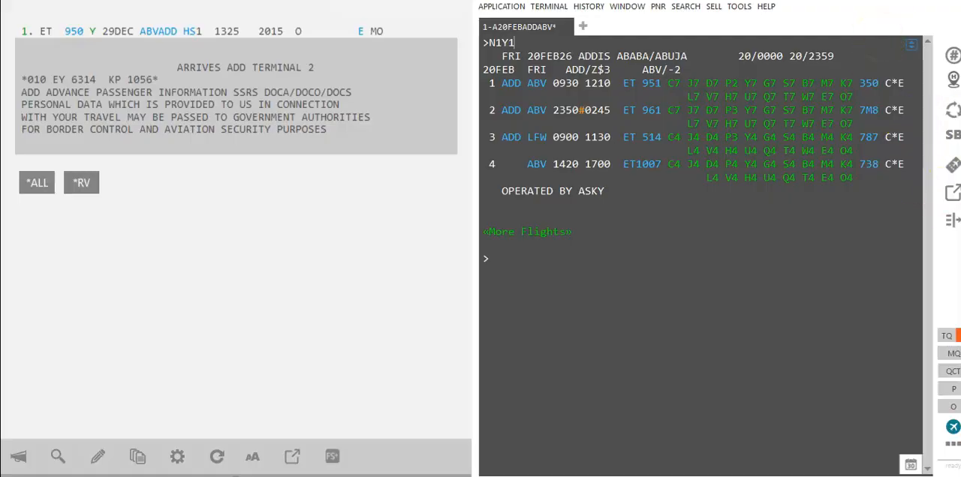
key("Return")
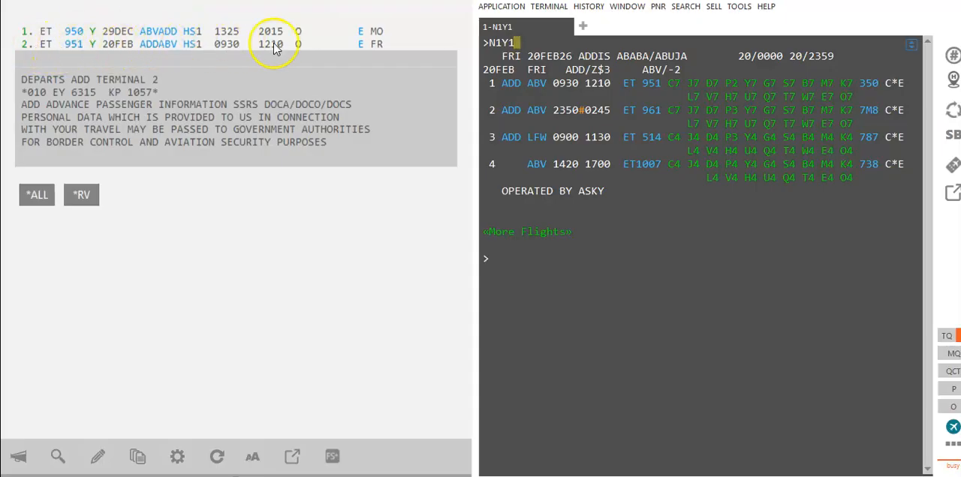
left_click_drag(10, 25, 360, 48)
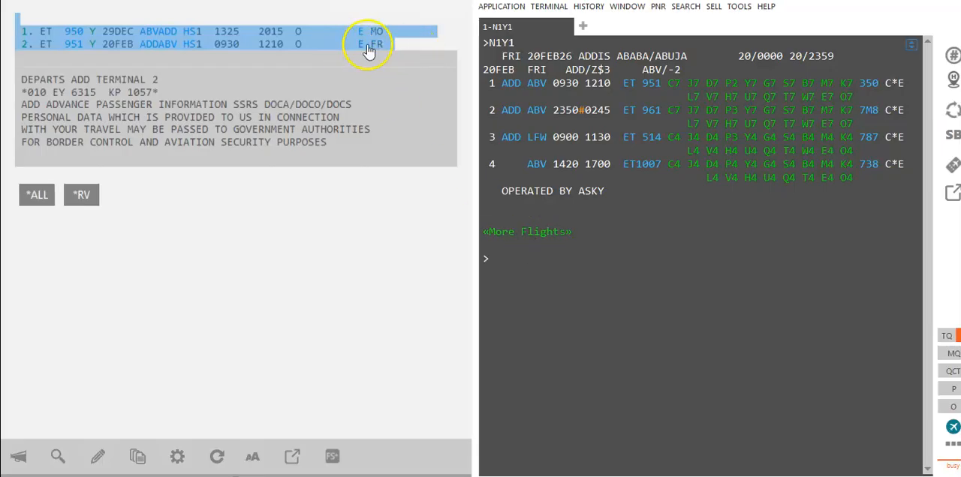
left_click(379, 43)
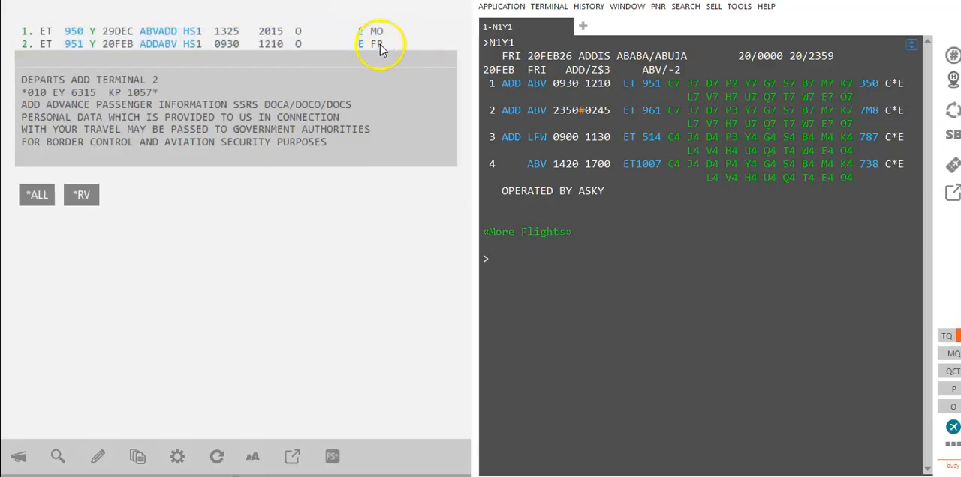
Step: Add the passenger's surname, first name and title MR to the booking with an N. name entry
left_click(495, 258)
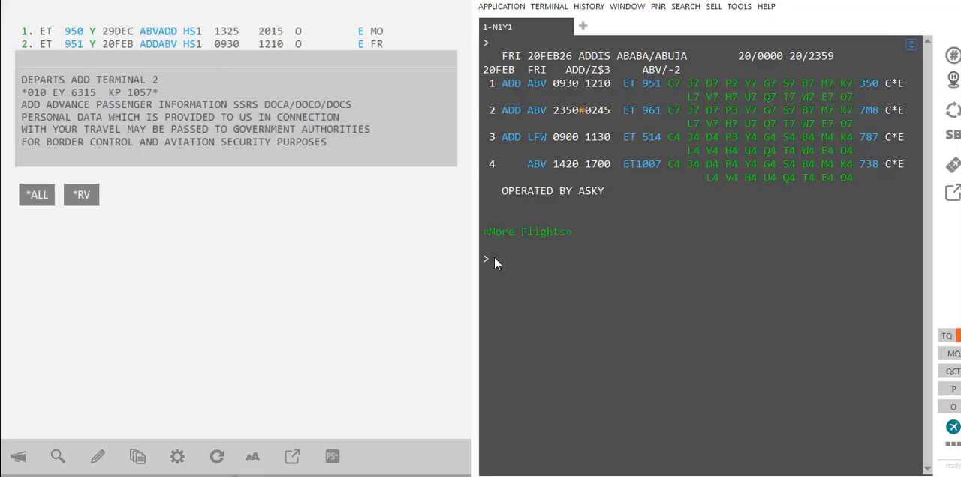
left_click(601, 285)
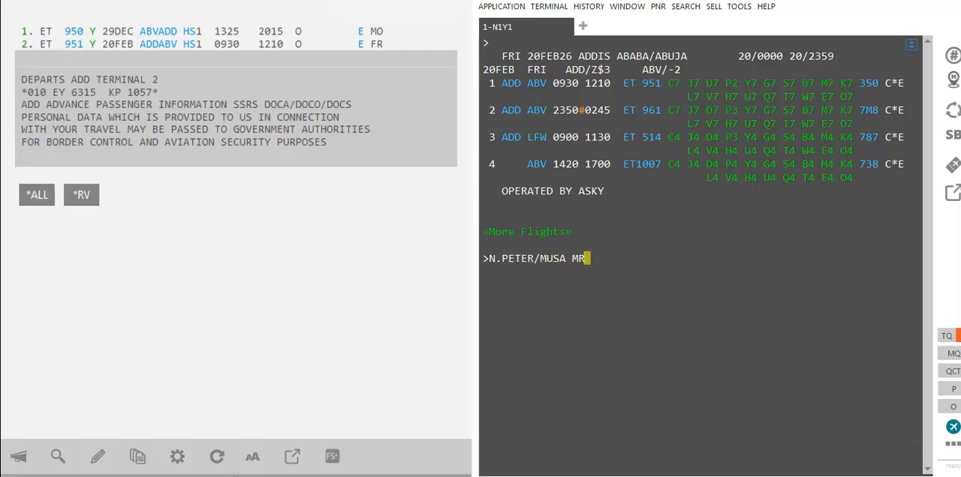
key("Return")
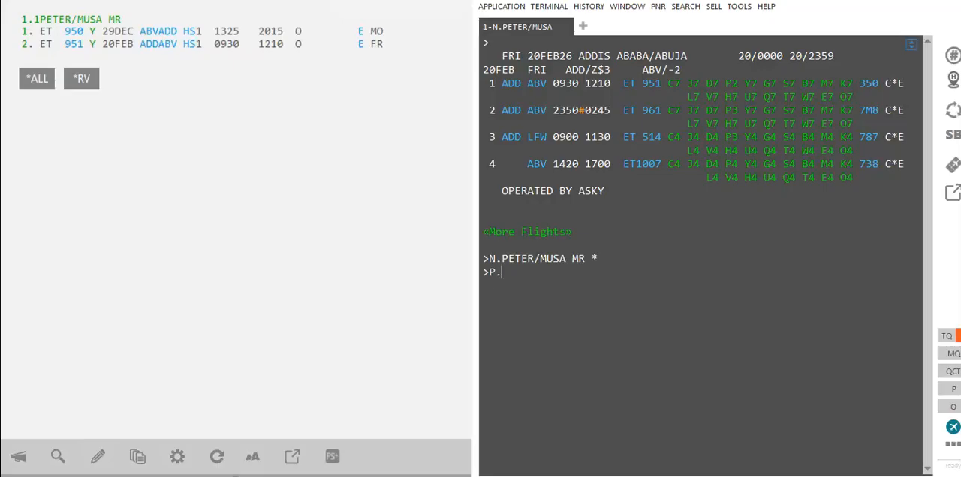
type("ABVT* MUSA TRAVELS")
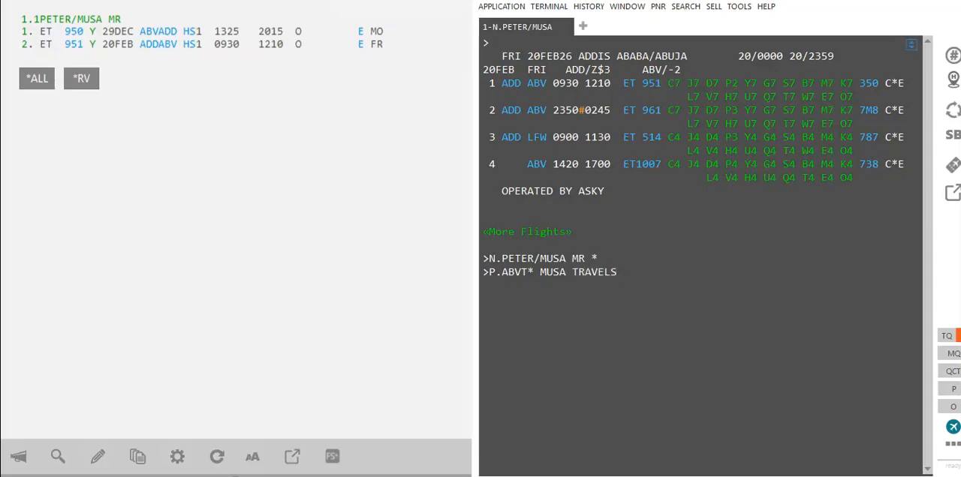
key("BackSpace")
key("BackSpace")
key("BackSpace")
key("BackSpace")
key("BackSpace")
key("BackSpace")
key("BackSpace")
key("BackSpace")
key("BackSpace")
key("BackSpace")
key("BackSpace")
key("BackSpace")
key("BackSpace")
key("BackSpace")
key("BackSpace")
key("BackSpace")
key("BackSpace")
key("BackSpace")
key("BackSpace")
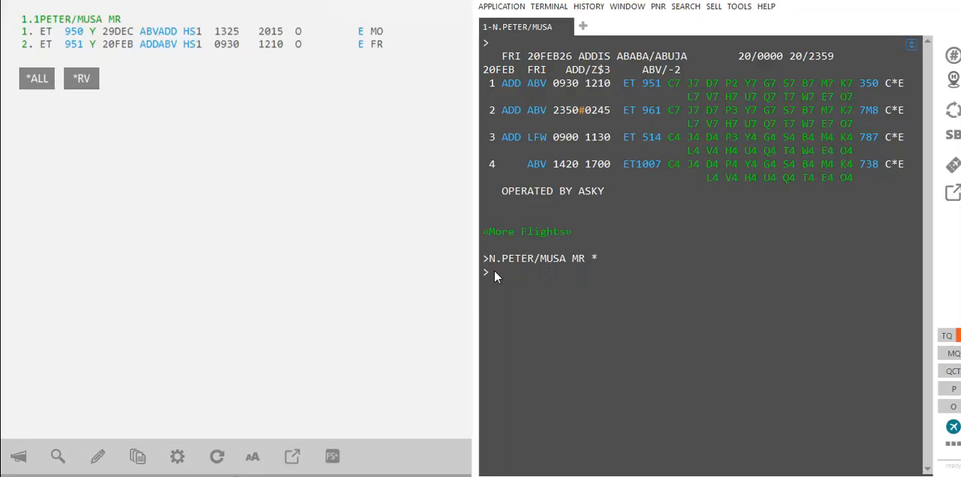
Step: Add the phone contact to the booking file with the CM/ entry
type("CM/")
key("Return")
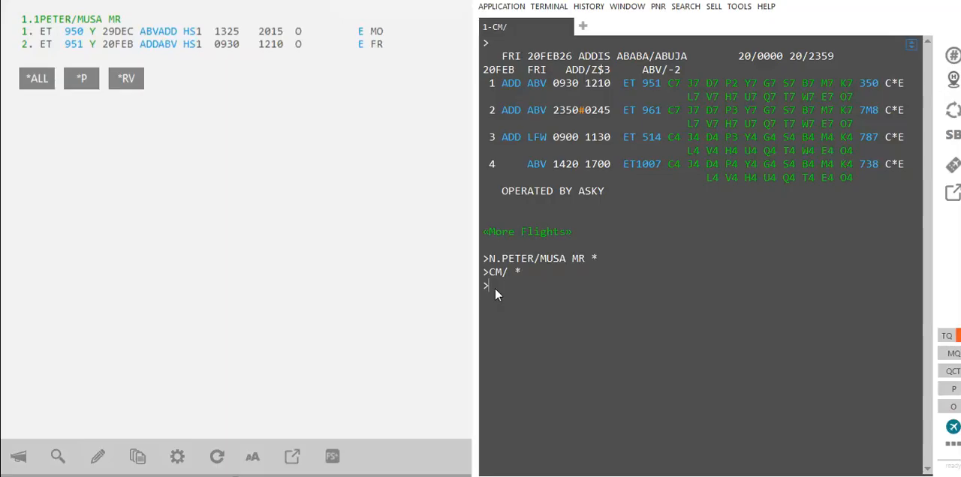
type(".TAU/")
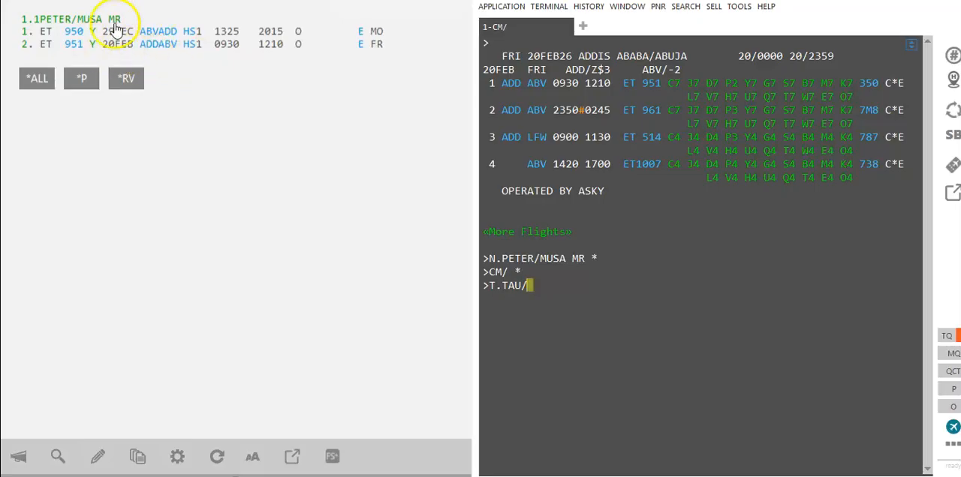
type("28")
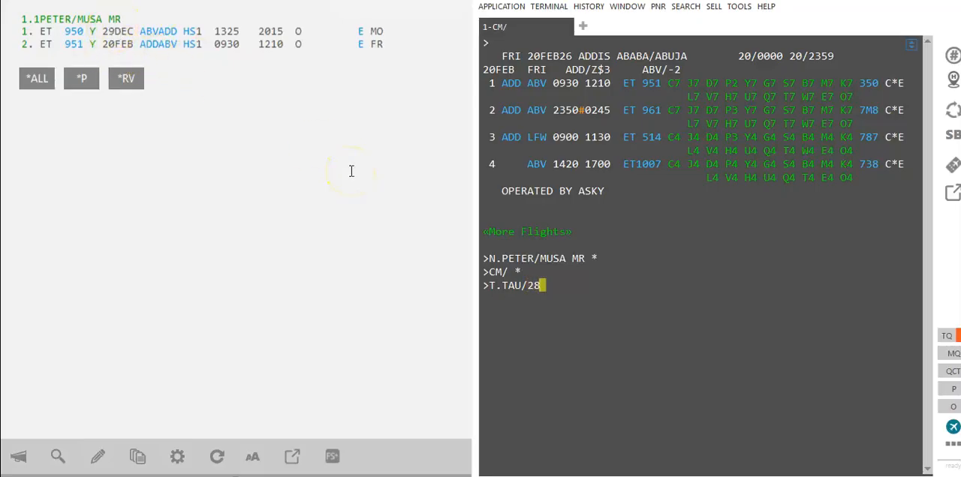
type("DEC/19000")
key("BackSpace")
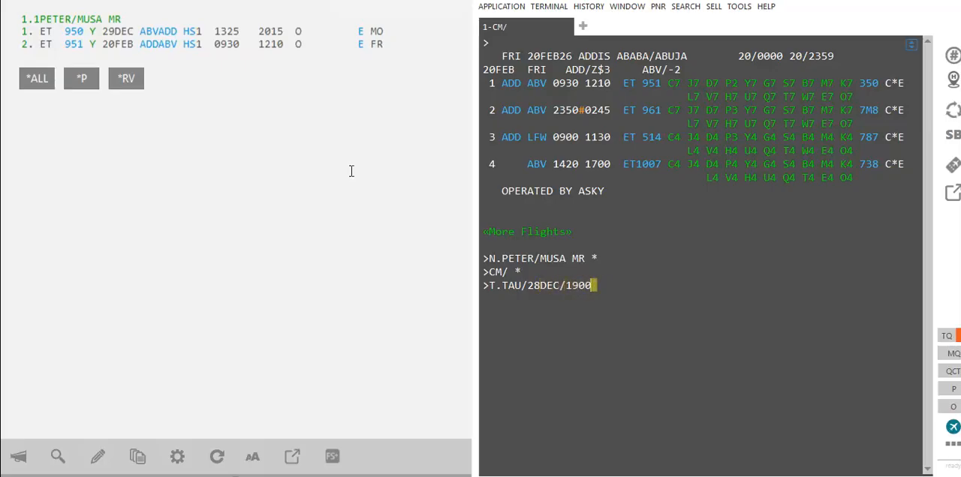
key("BackSpace")
key("BackSpace")
key("BackSpace")
key("BackSpace")
key("BackSpace")
key("BackSpace")
key("BackSpace")
key("BackSpace")
key("BackSpace")
key("BackSpace")
key("BackSpace")
key("BackSpace")
key("BackSpace")
key("BackSpace")
key("BackSpace")
key("BackSpace")
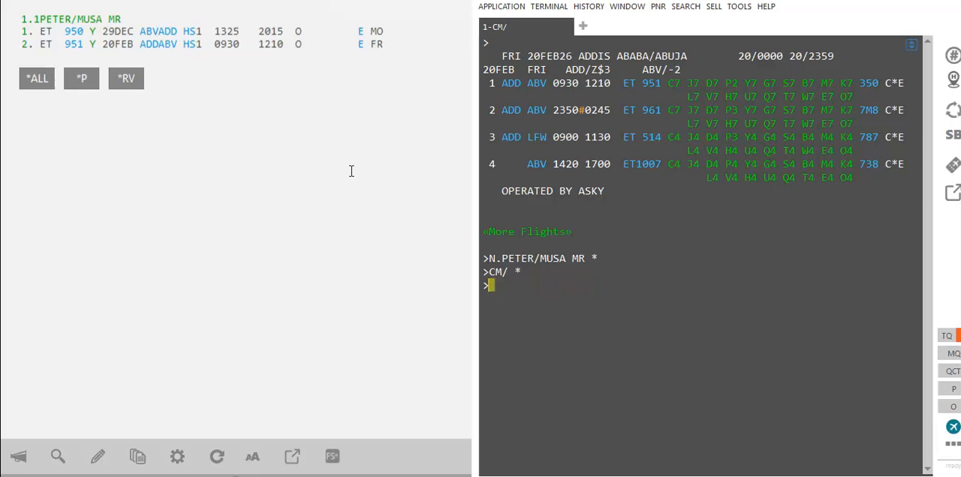
Step: Add the ticketing field to the booking file with the entry T.T*
type("T.T*")
key("Return")
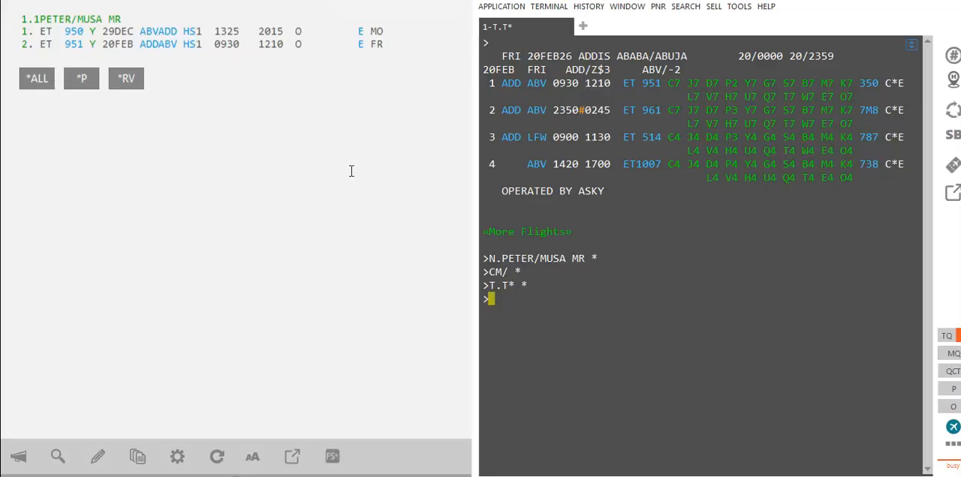
Step: Add the received-from field with an R. entry containing the requester's short name
left_click(407, 239)
left_click(499, 297)
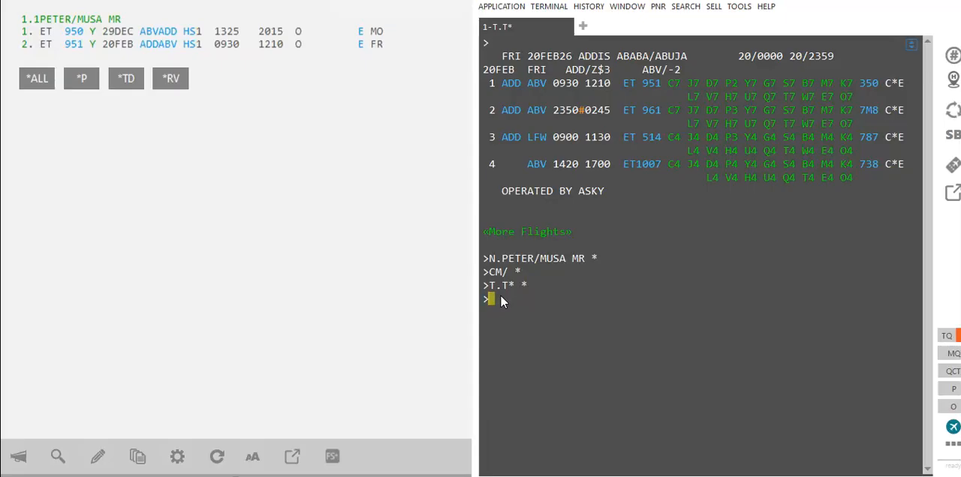
type("R.STE")
key("Return")
Step: End and retrieve the booking file with ER, and highlight its details and record locator
type("ER")
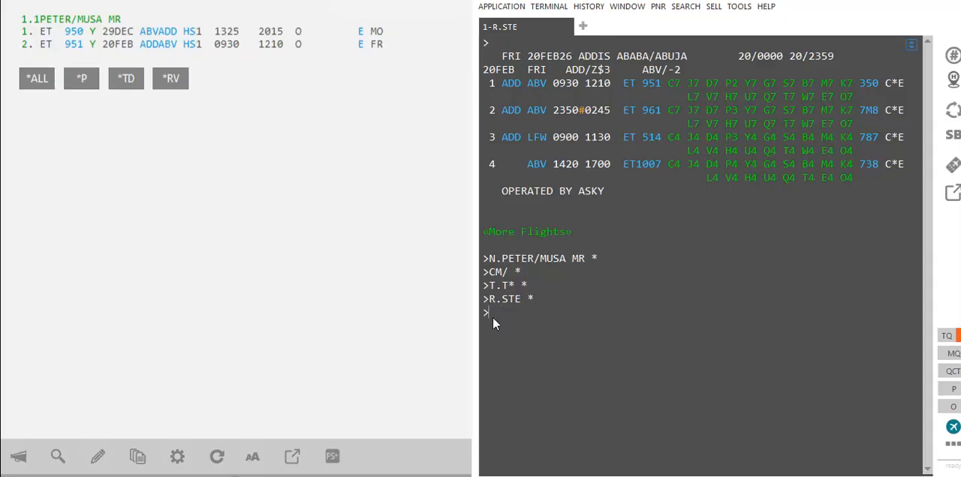
type("IR")
key("BackSpace")
key("BackSpace")
type("ER")
key("Return")
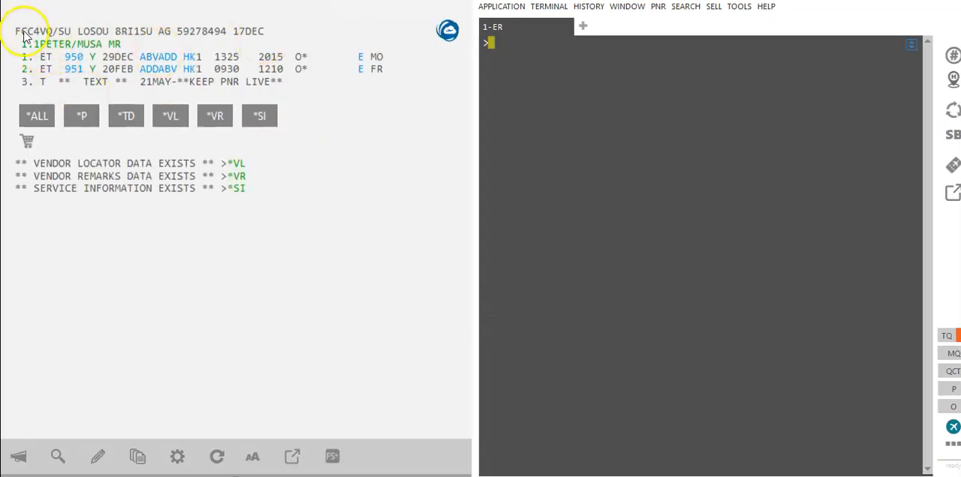
left_click_drag(15, 31, 274, 81)
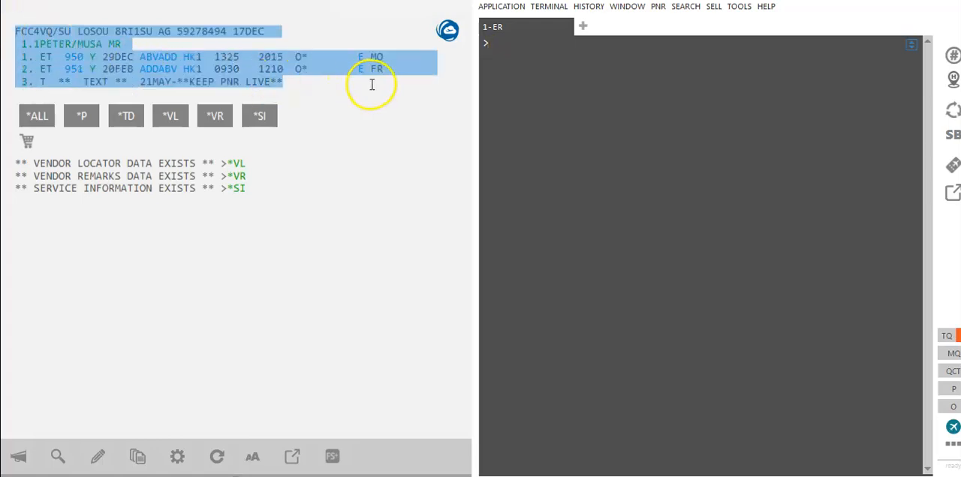
left_click(15, 31)
left_click_drag(15, 31, 53, 34)
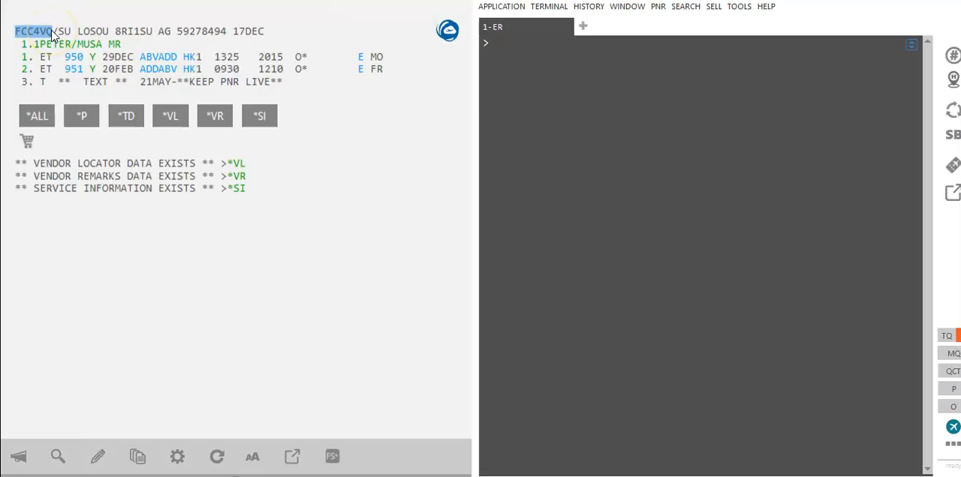
left_click(71, 35)
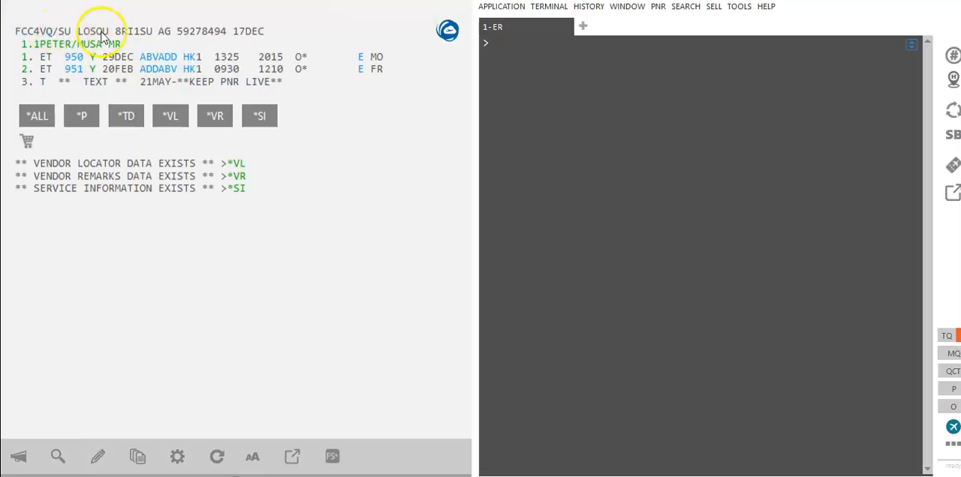